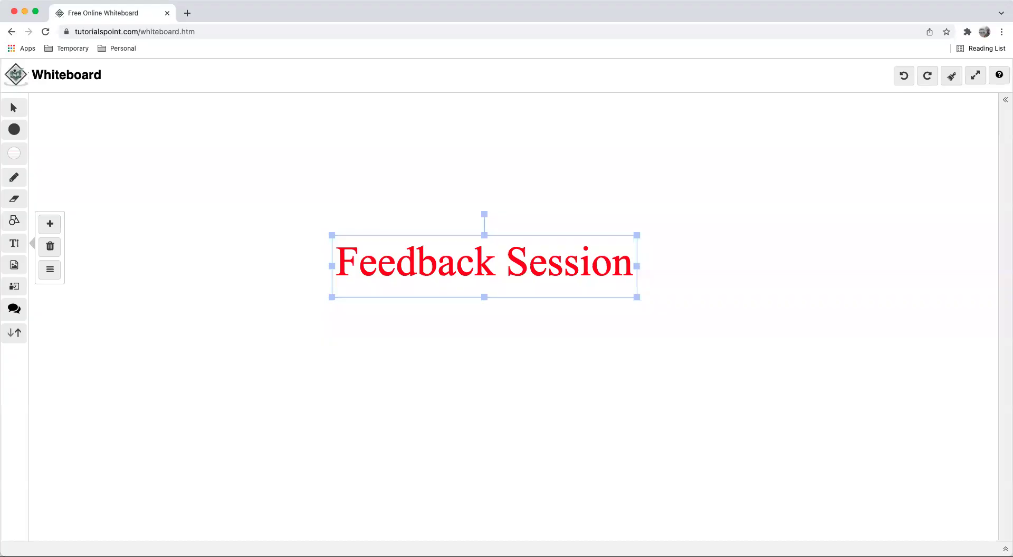
- Insert an empty first line above 'Feedback Session' in the red title
click(340, 261)
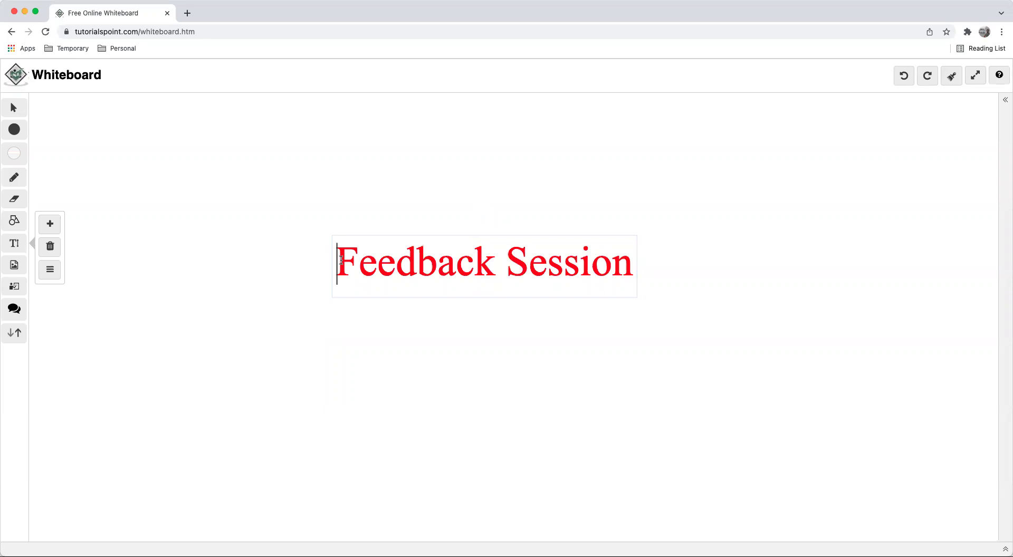
key(Return)
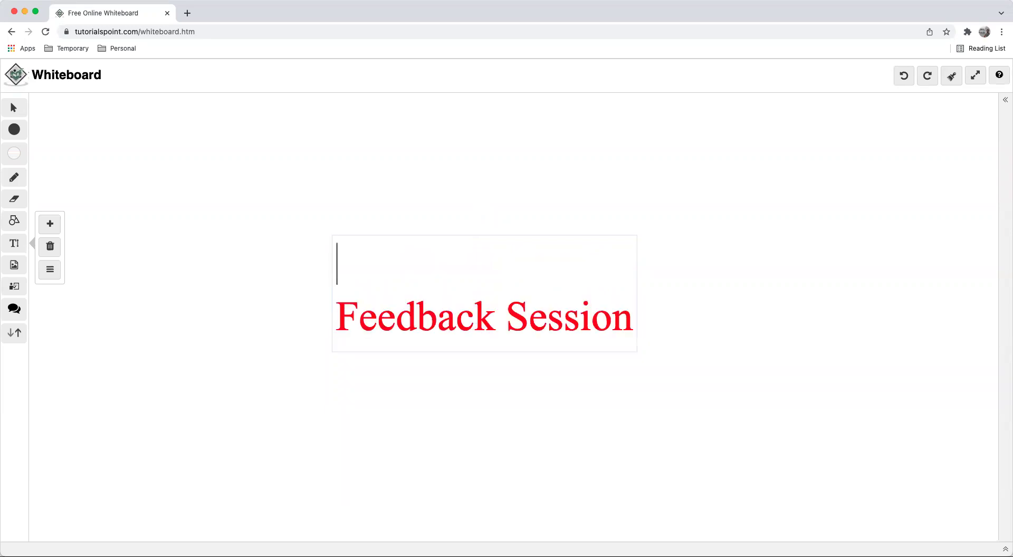
key(Escape)
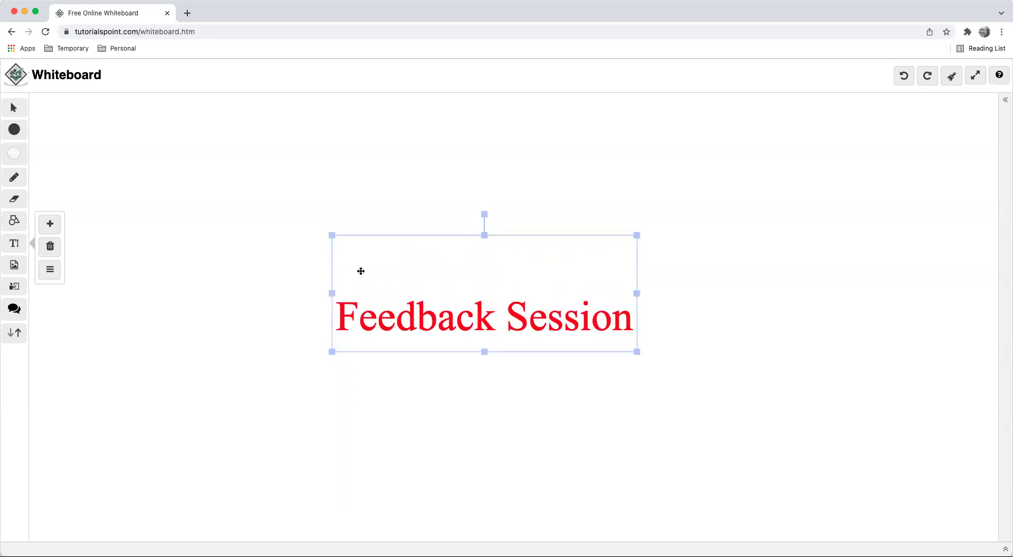
click(360, 269)
text(AWS )
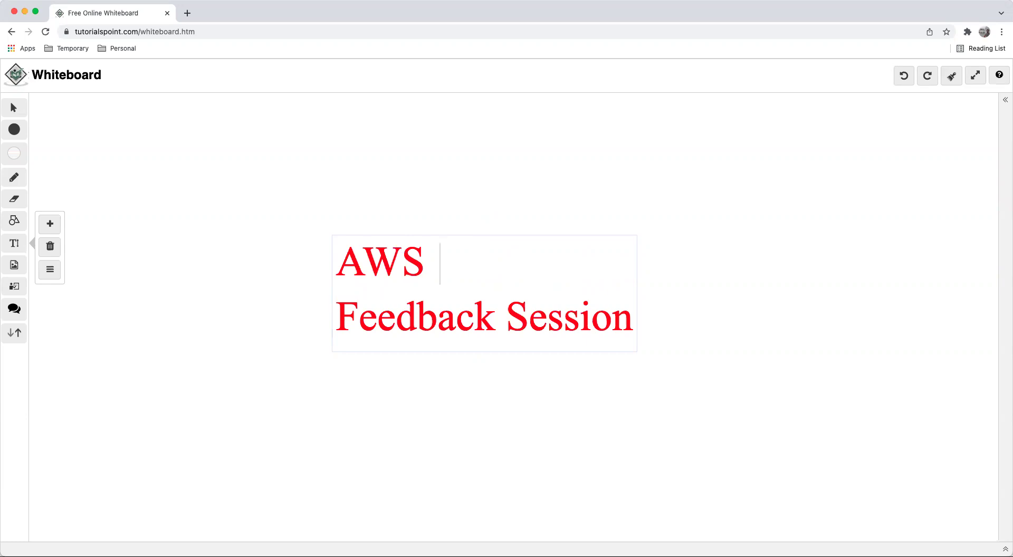
text(Daata)
- Enter 'AWS Data Engineering' on the first line, indent 'Feedback Session', and move the block up-left
key(BackSpace)
key(BackSpace)
key(BackSpace)
text(ta Engineering sess)
key(BackSpace)
key(BackSpace)
key(BackSpace)
click(342, 316)
click(359, 194)
drag(428, 297, 391, 284)
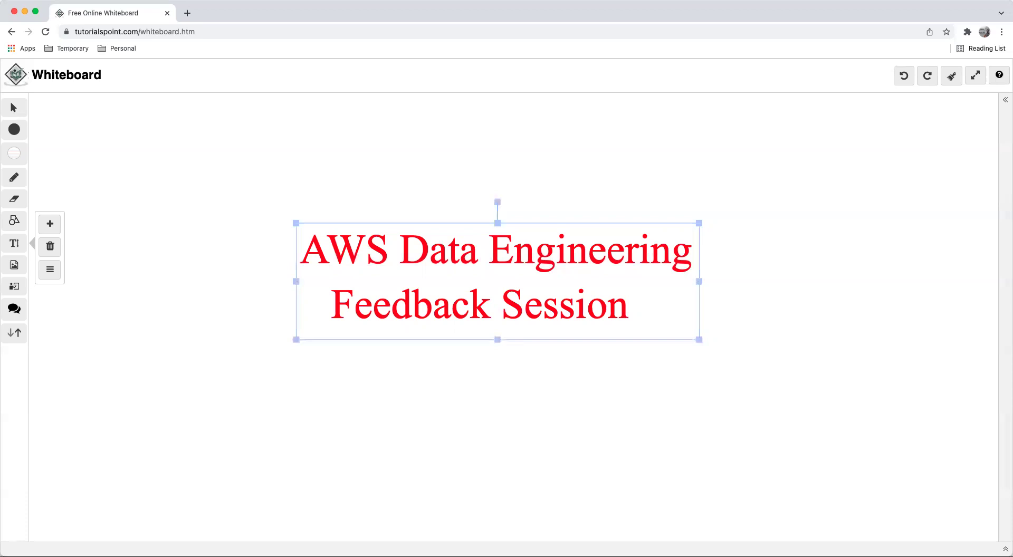
- Deselect the finished two-line 'AWS Data Engineering Feedback Session' title
key(Escape)
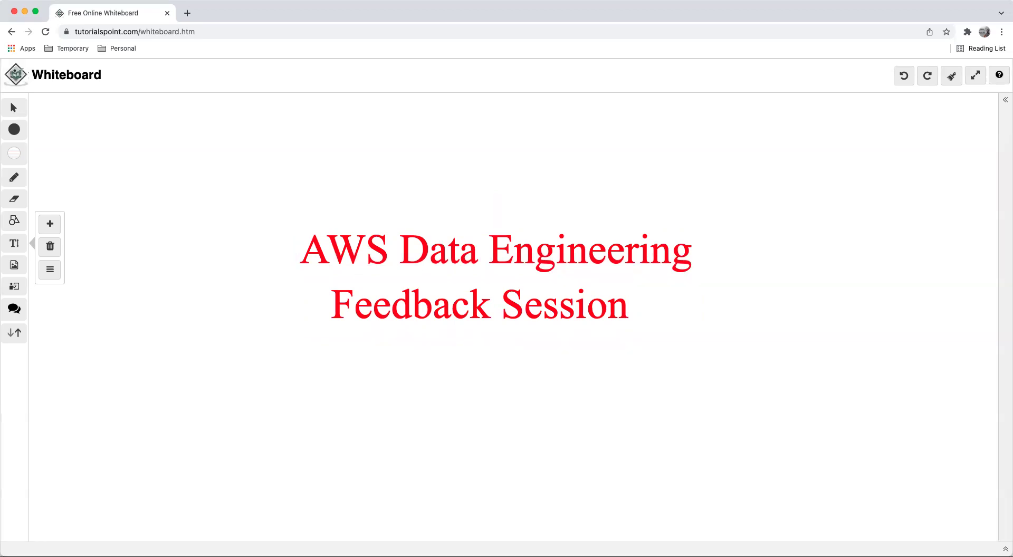